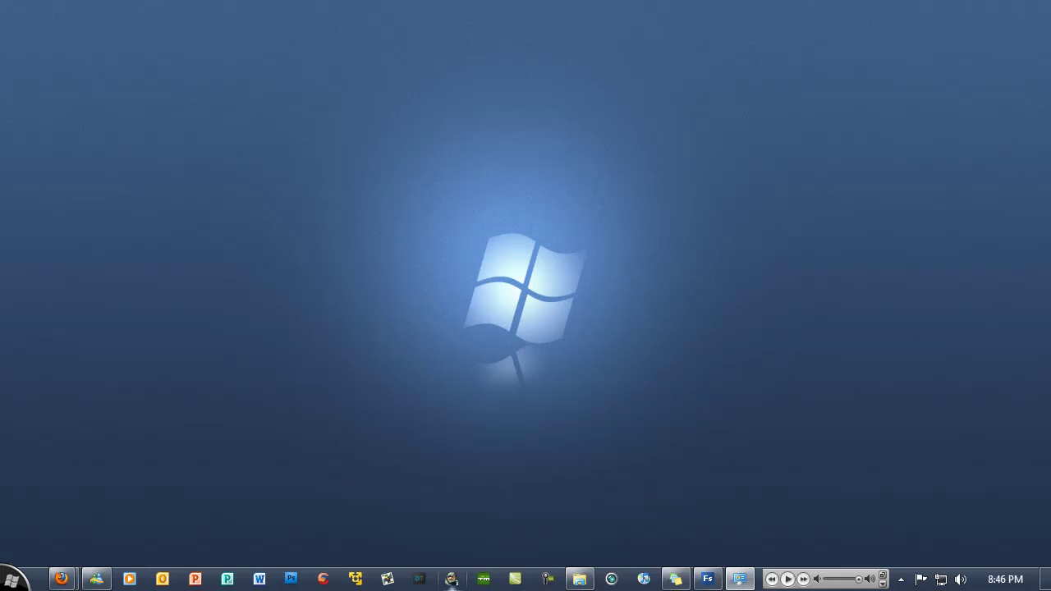
Step: Browse the Microsoft Office folder in the Start menu's program list, then close the Start menu
{"action": "left_click", "coordinate": [12, 579]}
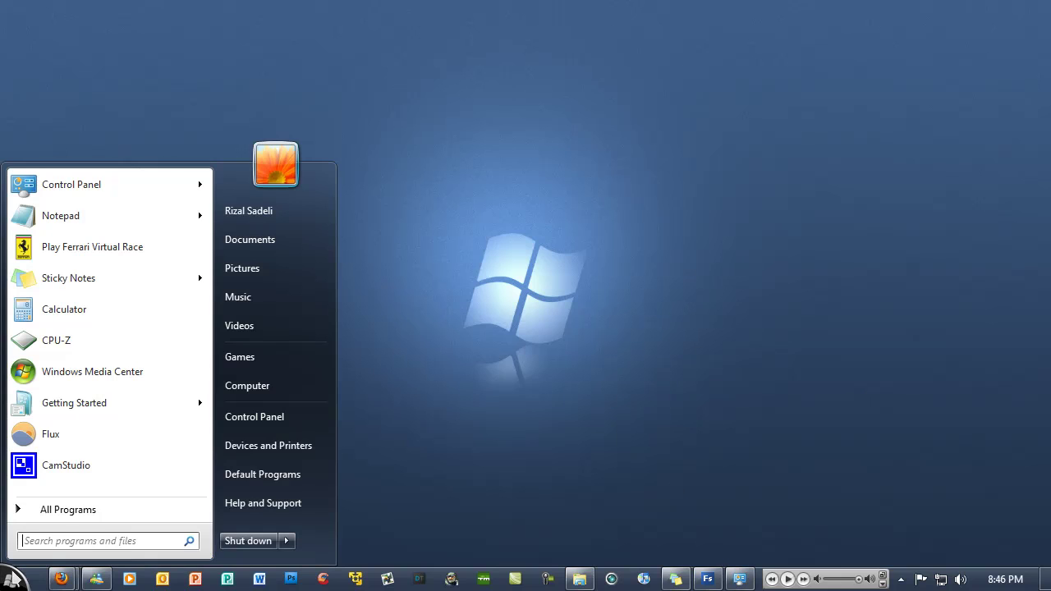
{"action": "left_click", "coordinate": [66, 510]}
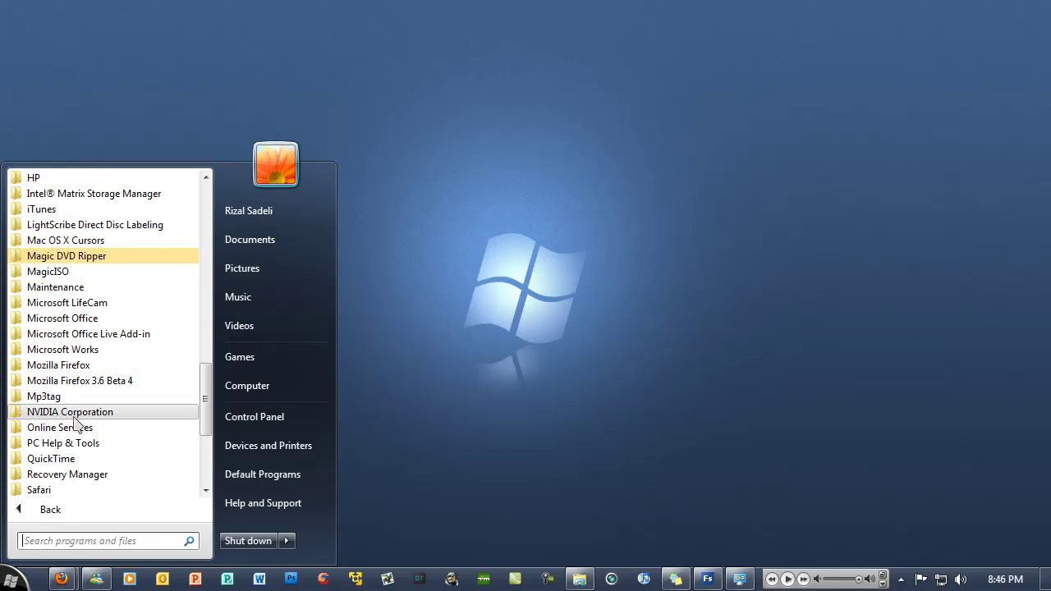
{"action": "left_click", "coordinate": [93, 319]}
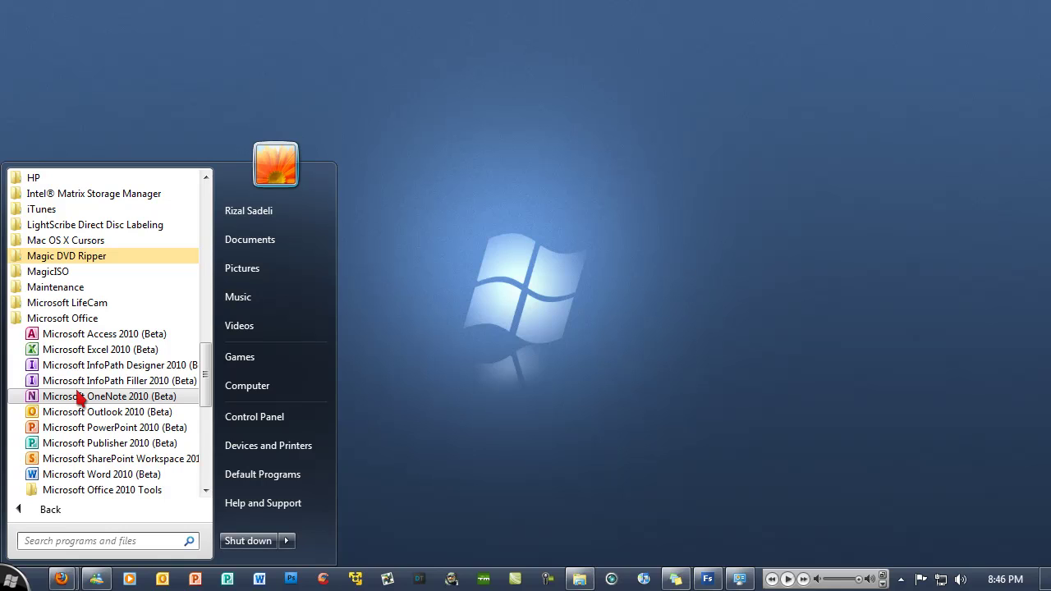
{"action": "left_click", "coordinate": [124, 323]}
{"action": "left_click", "coordinate": [952, 479]}
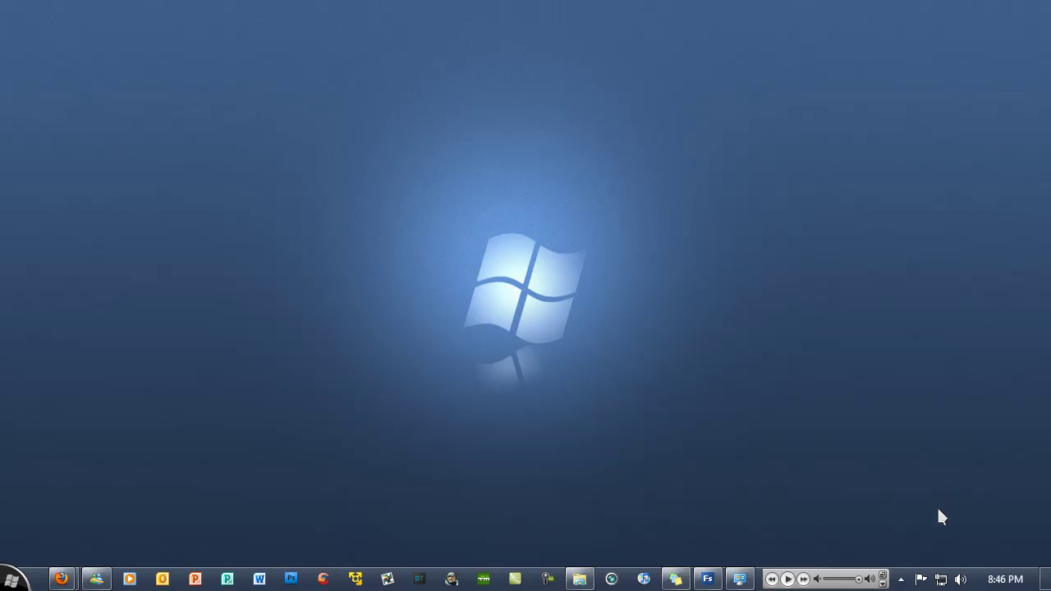
Step: Look over the OneNote notification-area icon's options twice without choosing anything
{"action": "left_click", "coordinate": [901, 579]}
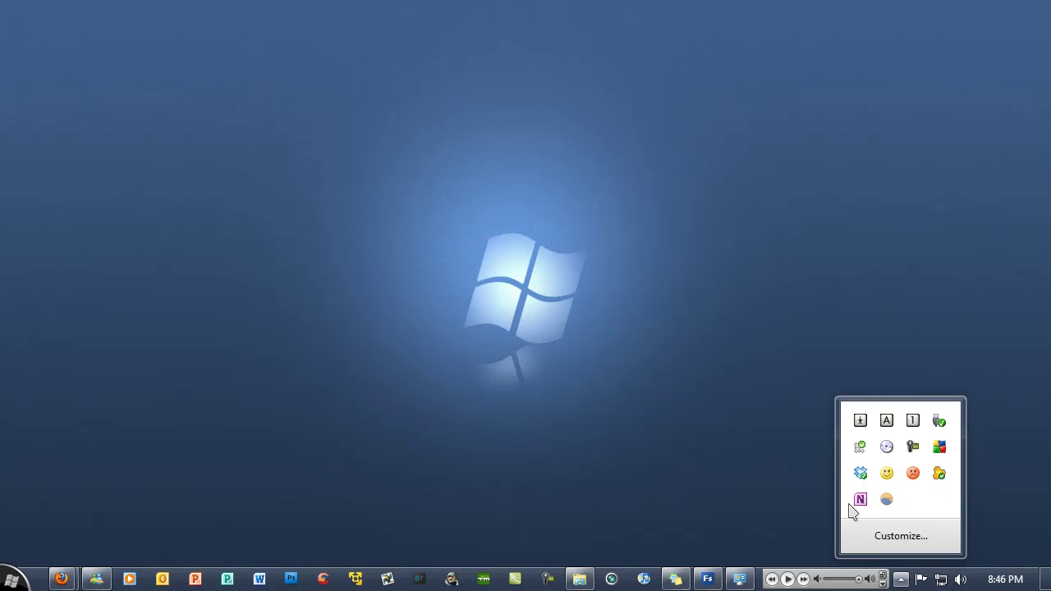
{"action": "right_click", "coordinate": [857, 503]}
{"action": "mouse_move", "coordinate": [856, 482]}
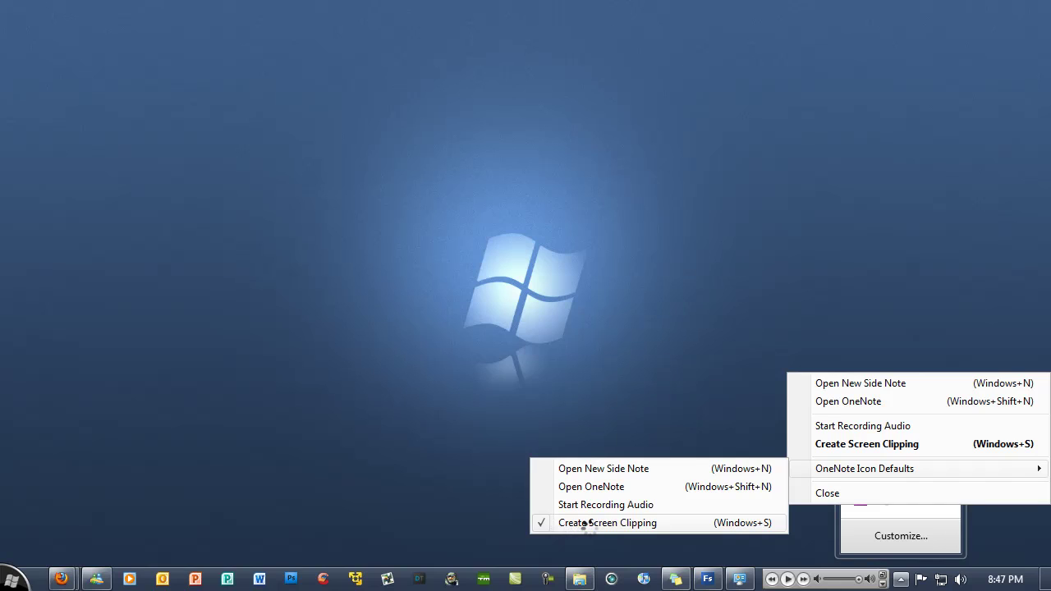
{"action": "left_click", "coordinate": [550, 396]}
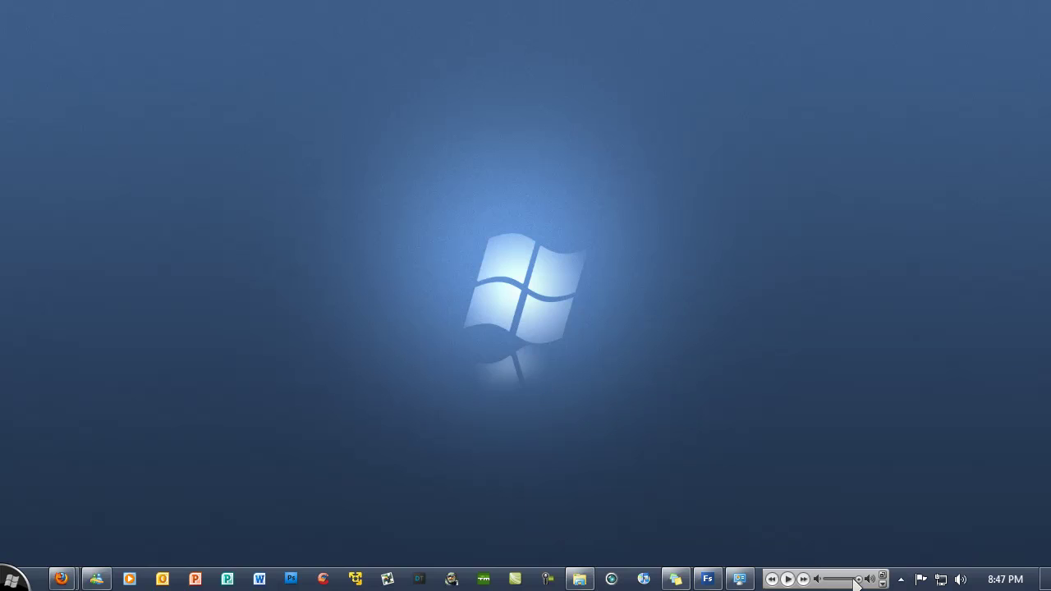
{"action": "left_click", "coordinate": [901, 579]}
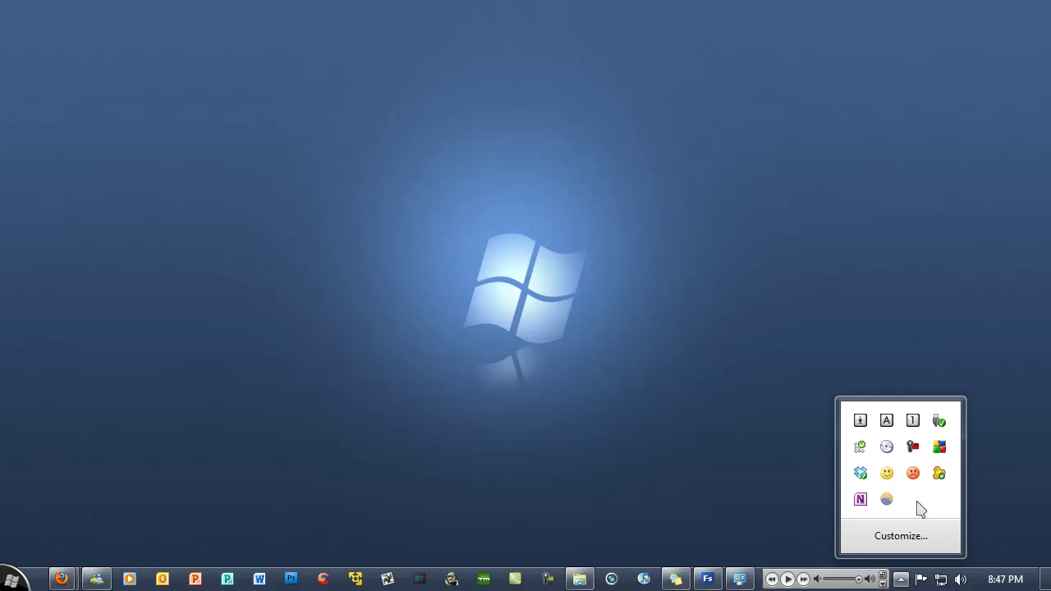
{"action": "right_click", "coordinate": [860, 499]}
{"action": "mouse_move", "coordinate": [890, 466]}
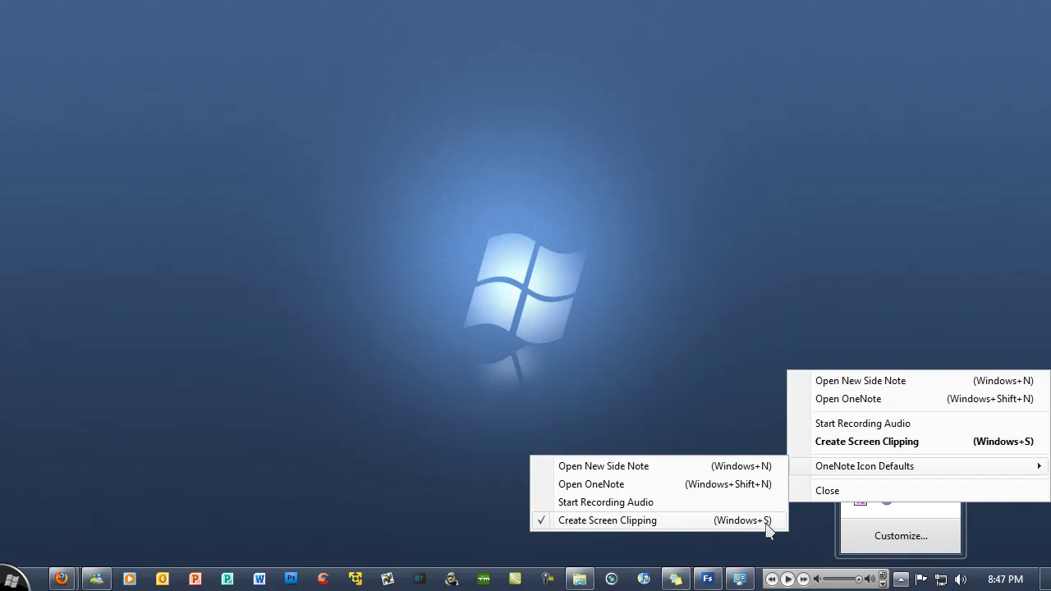
{"action": "left_click", "coordinate": [200, 236]}
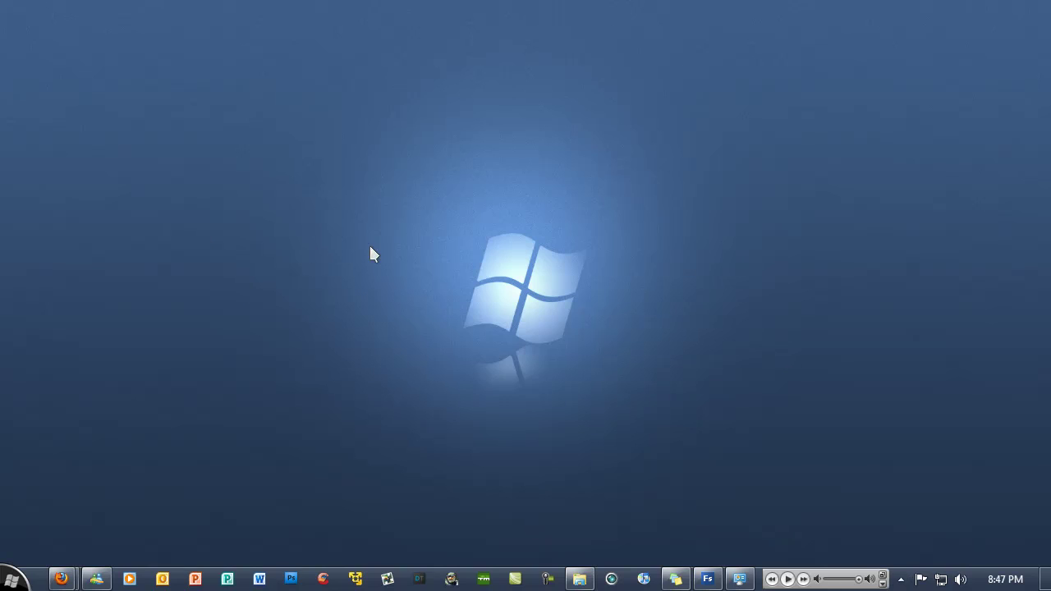
Step: Open Control Panel and bring the YouTube Firefox window forward, scrolled to Subscribers and Profile
{"action": "left_click", "coordinate": [740, 579]}
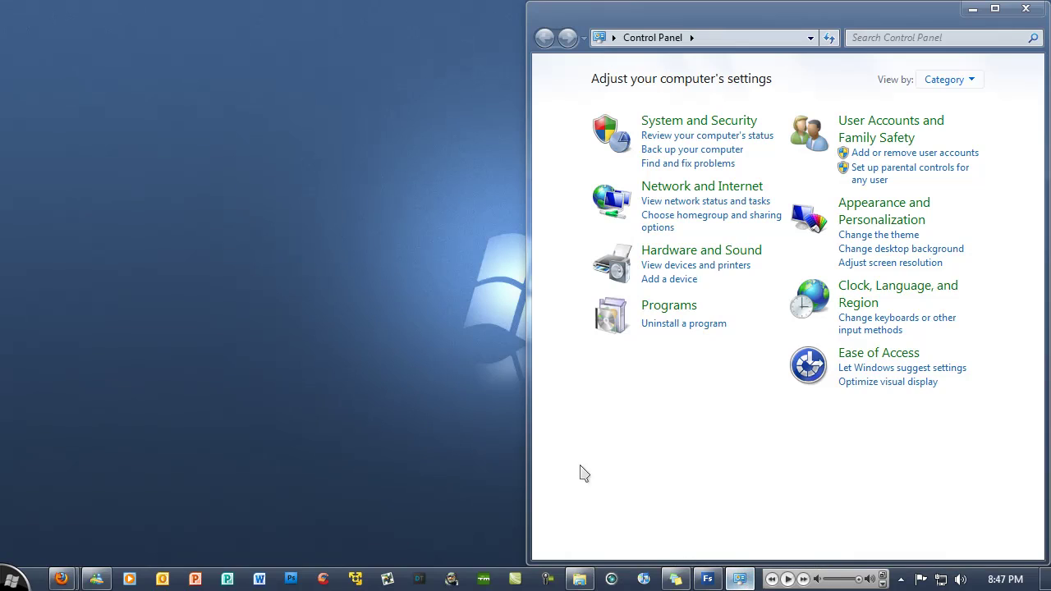
{"action": "mouse_move", "coordinate": [93, 569]}
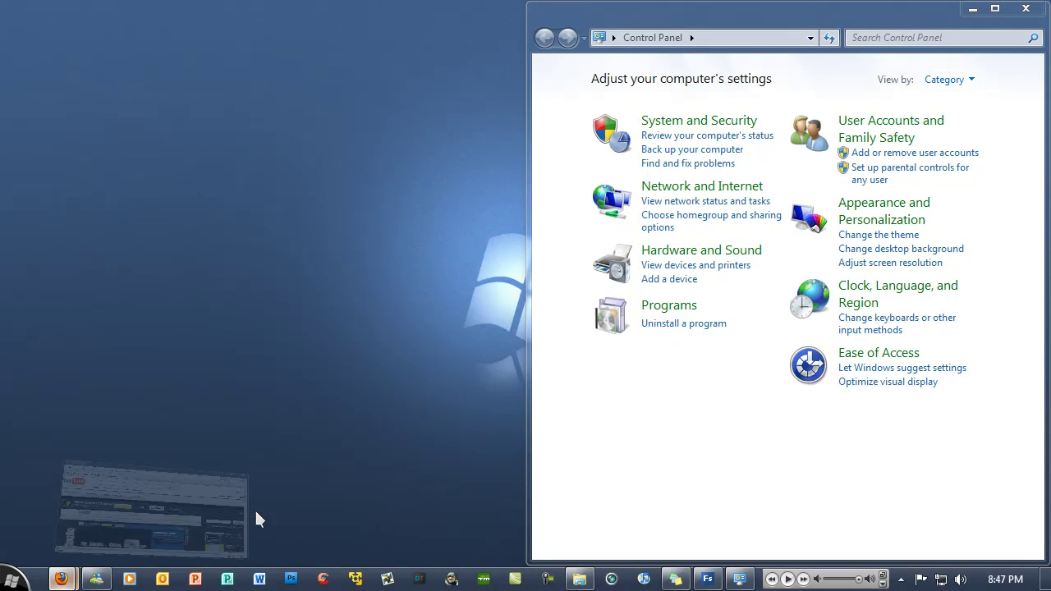
{"action": "left_click", "coordinate": [254, 509]}
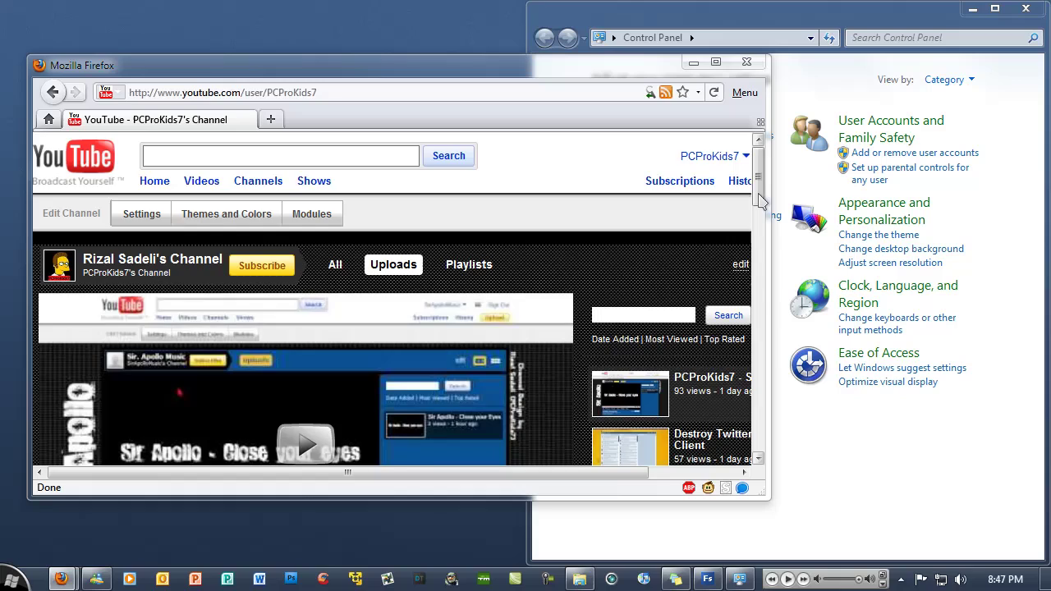
{"action": "left_click_drag", "start_coordinate": [760, 188], "coordinate": [765, 303]}
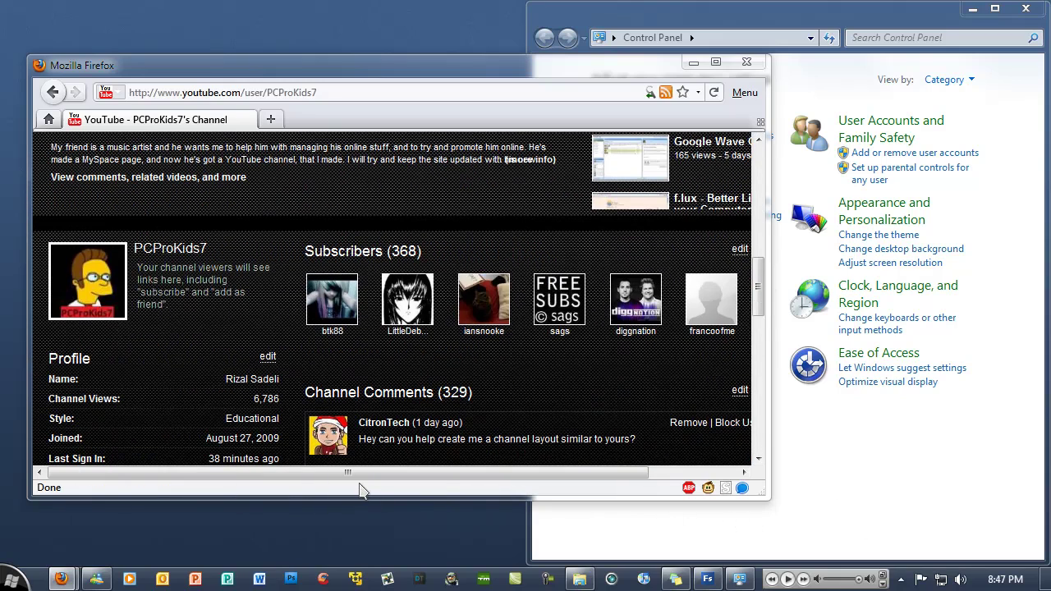
Step: Use Windows+S to clip the top-left desktop region holding the Firefox and Control Panel windows
{"action": "key", "text": "super+s"}
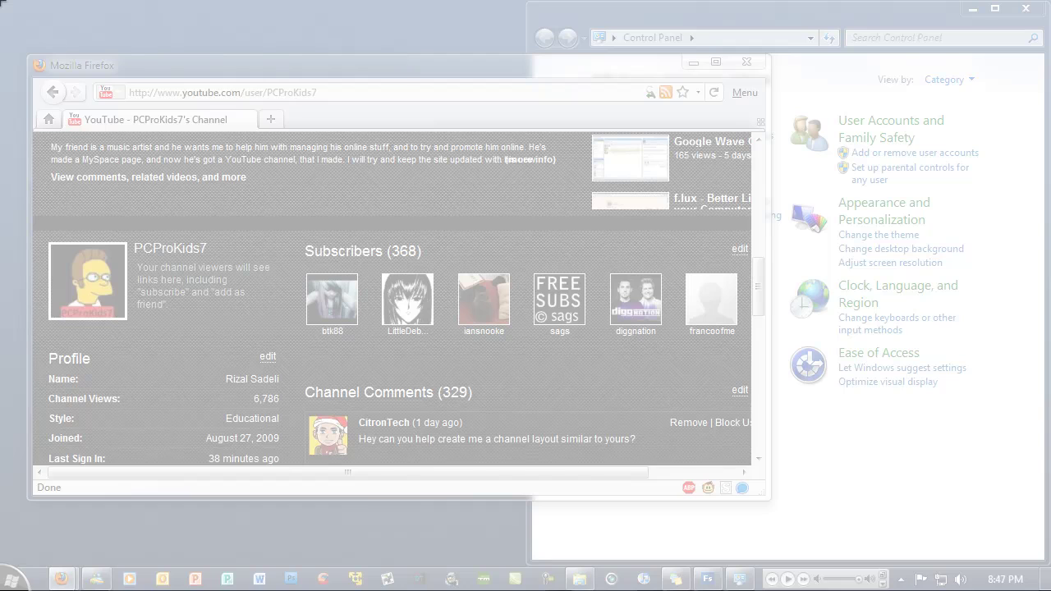
{"action": "left_click_drag", "start_coordinate": [1, 2], "coordinate": [706, 443]}
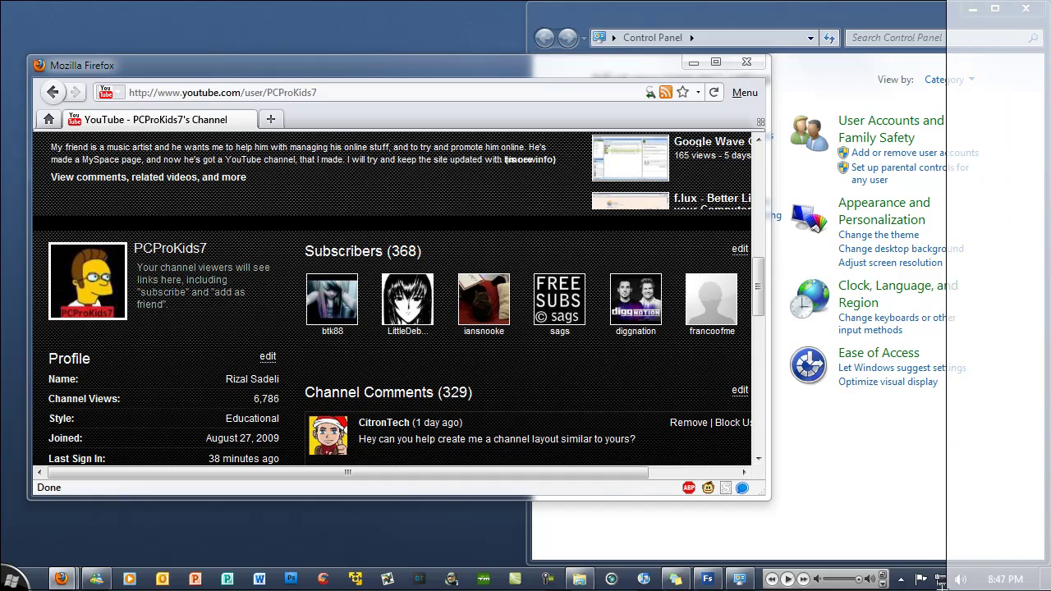
{"action": "left_click_drag", "start_coordinate": [942, 584], "coordinate": [1050, 584]}
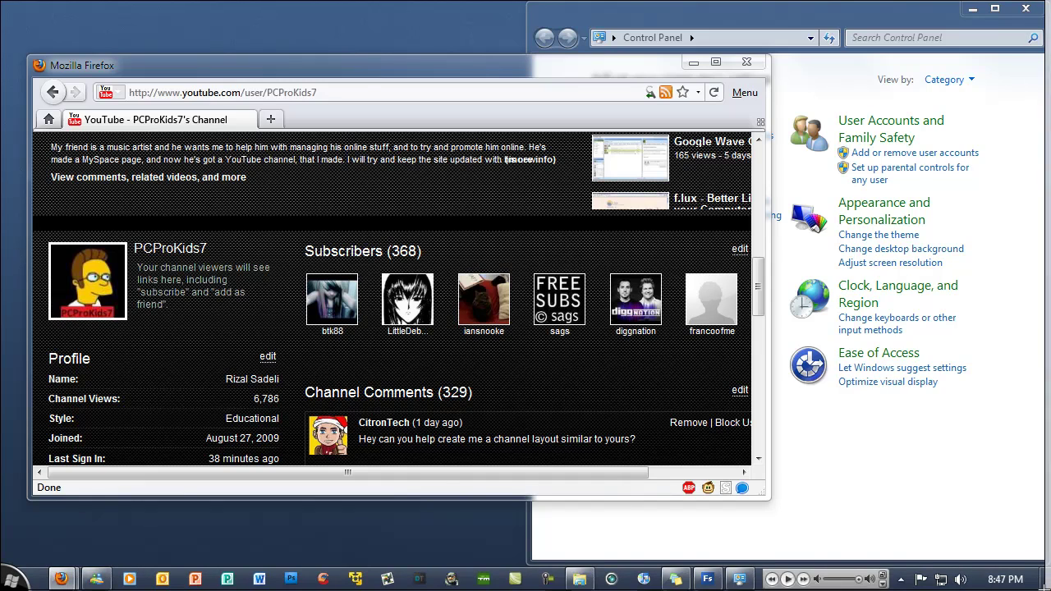
{"action": "left_click_drag", "start_coordinate": [0, 0], "coordinate": [900, 509]}
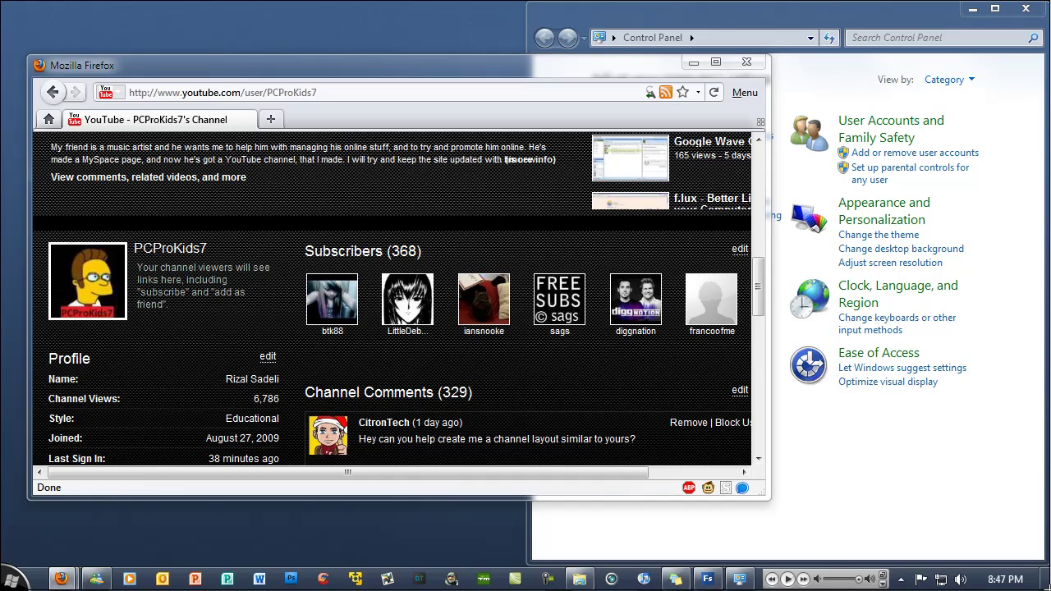
{"action": "key", "text": "super+s"}
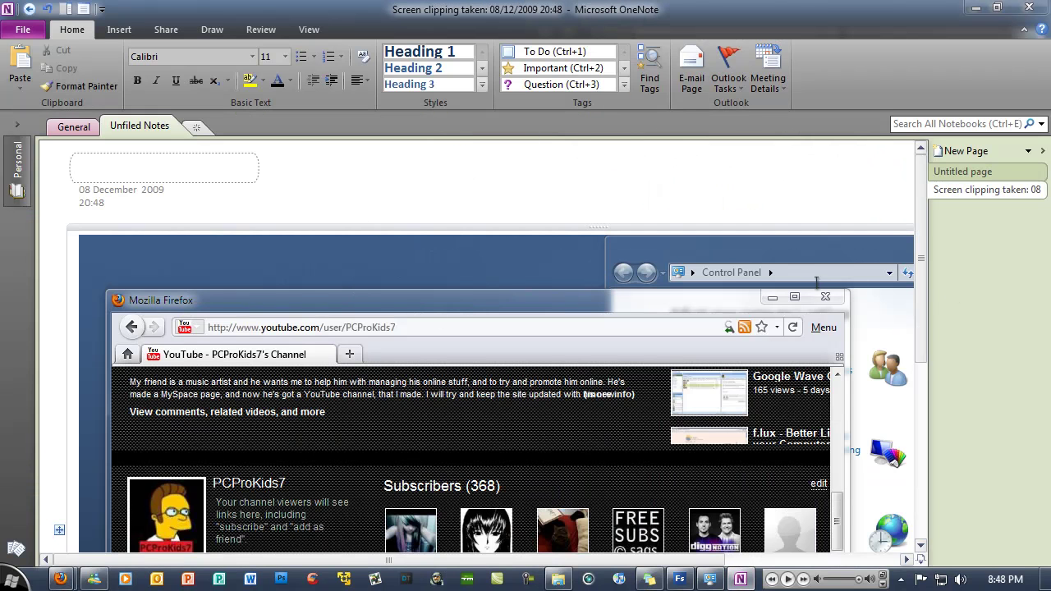
Step: Scroll through the new 'Screen clipping taken: 08/12/2009 20:48' page to view the captured image
{"action": "left_click_drag", "start_coordinate": [924, 216], "coordinate": [921, 299]}
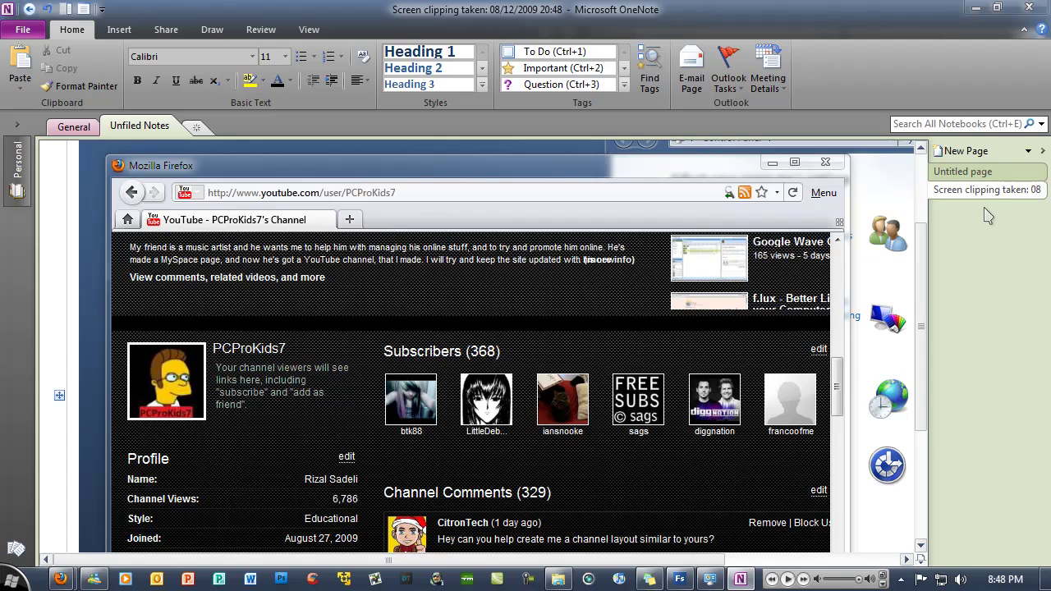
{"action": "scroll", "coordinate": [903, 287], "scroll_direction": "down", "scroll_amount": 4}
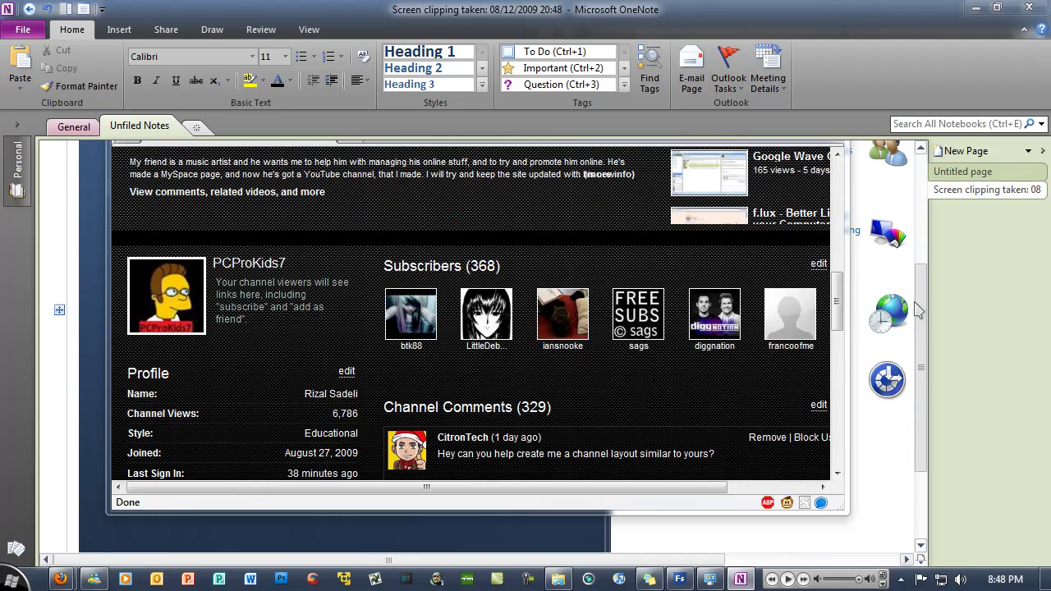
{"action": "scroll", "coordinate": [894, 246], "scroll_direction": "up", "scroll_amount": 5}
{"action": "scroll", "coordinate": [889, 189], "scroll_direction": "up", "scroll_amount": 2}
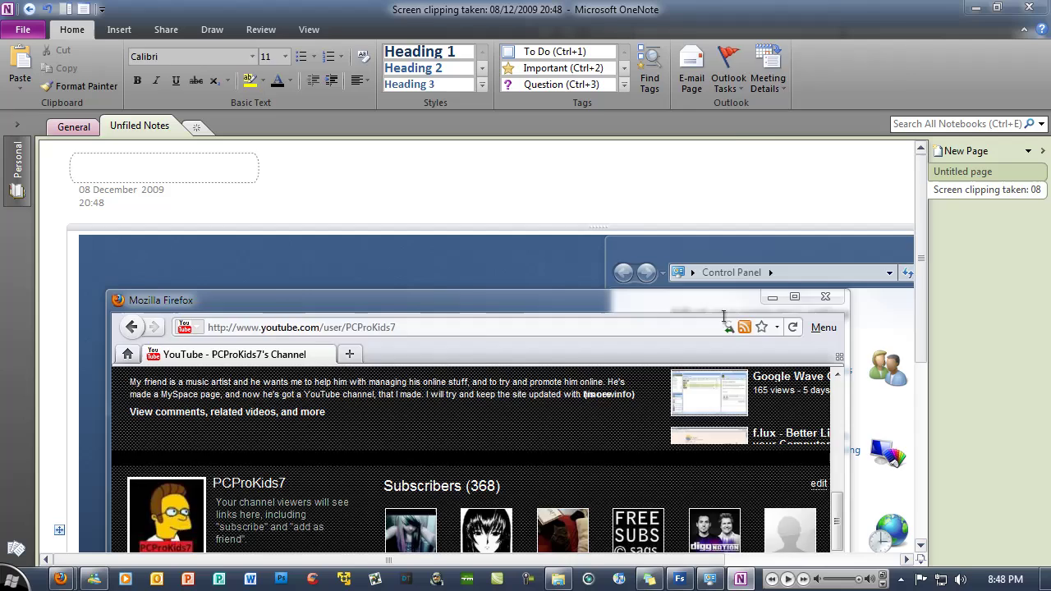
Step: Scroll around the page and bring up the clipping image's context menu, dismissing it twice
{"action": "scroll", "coordinate": [408, 338], "scroll_direction": "down", "scroll_amount": 2}
{"action": "right_click", "coordinate": [409, 338]}
{"action": "key", "text": "Escape"}
{"action": "scroll", "coordinate": [410, 340], "scroll_direction": "up", "scroll_amount": 3}
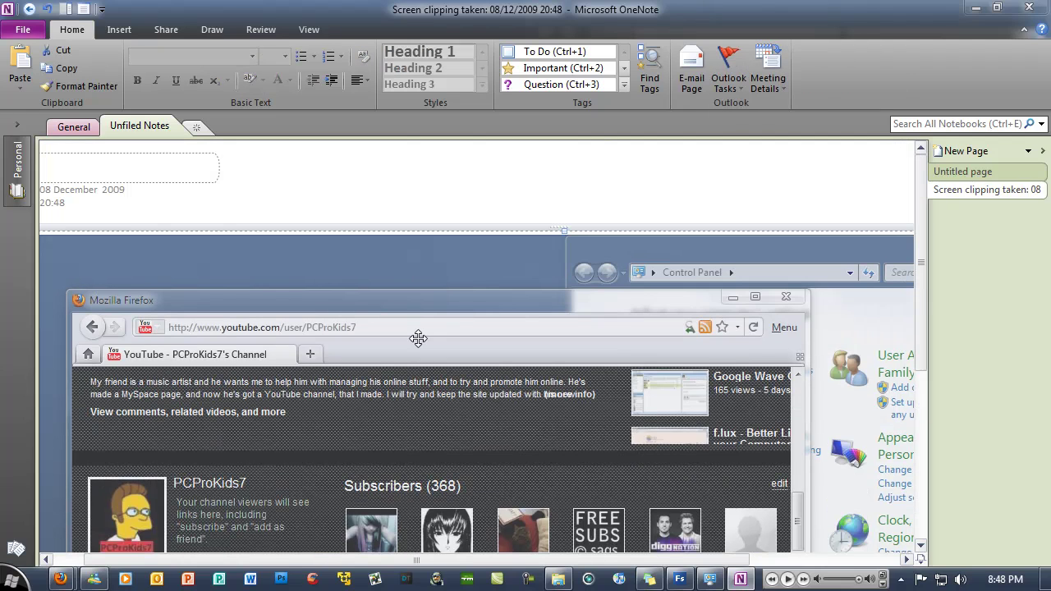
{"action": "right_click", "coordinate": [384, 283]}
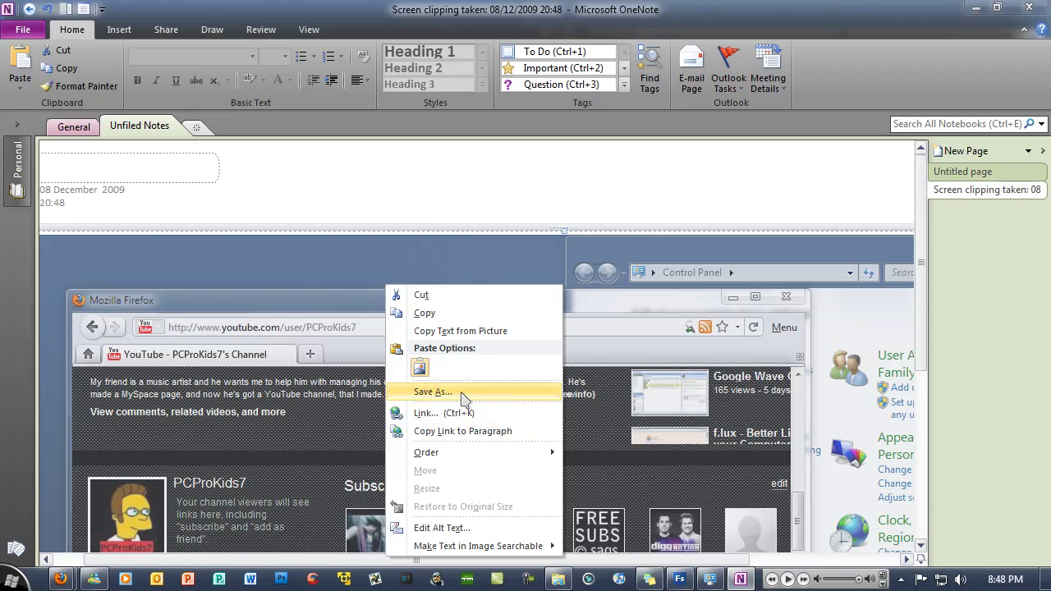
{"action": "key", "text": "Escape"}
{"action": "scroll", "coordinate": [636, 290], "scroll_direction": "down", "scroll_amount": 5}
{"action": "scroll", "coordinate": [636, 291], "scroll_direction": "down", "scroll_amount": 4}
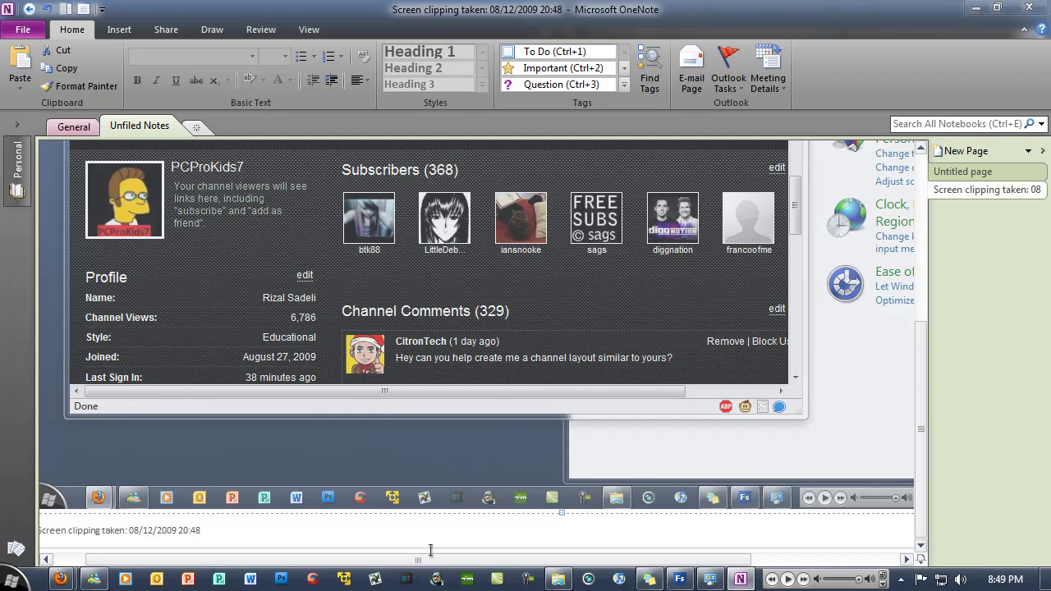
{"action": "left_click_drag", "start_coordinate": [439, 560], "coordinate": [805, 563]}
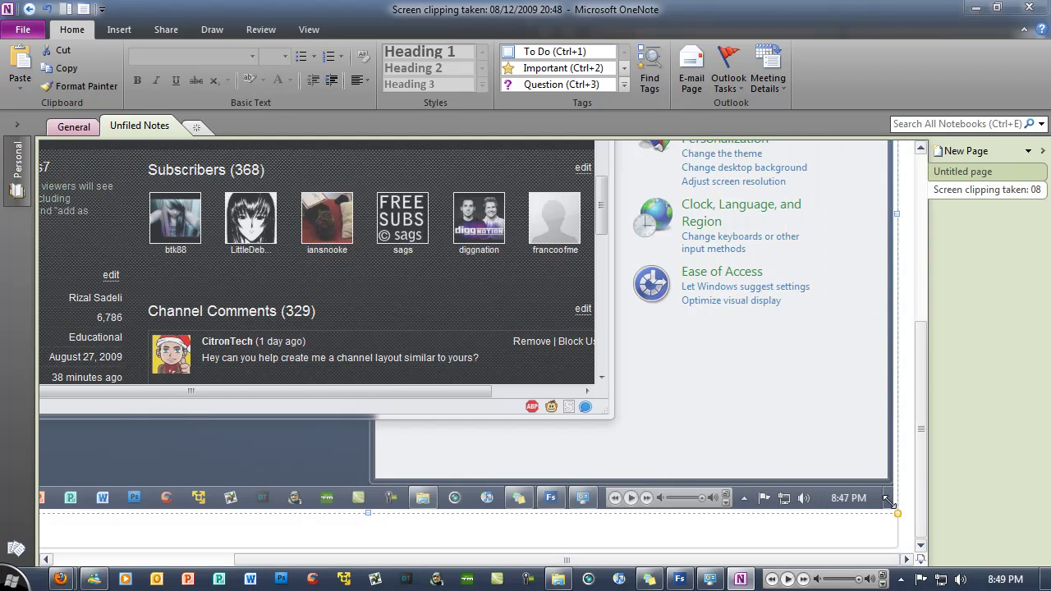
{"action": "scroll", "coordinate": [633, 403], "scroll_direction": "up", "scroll_amount": 4}
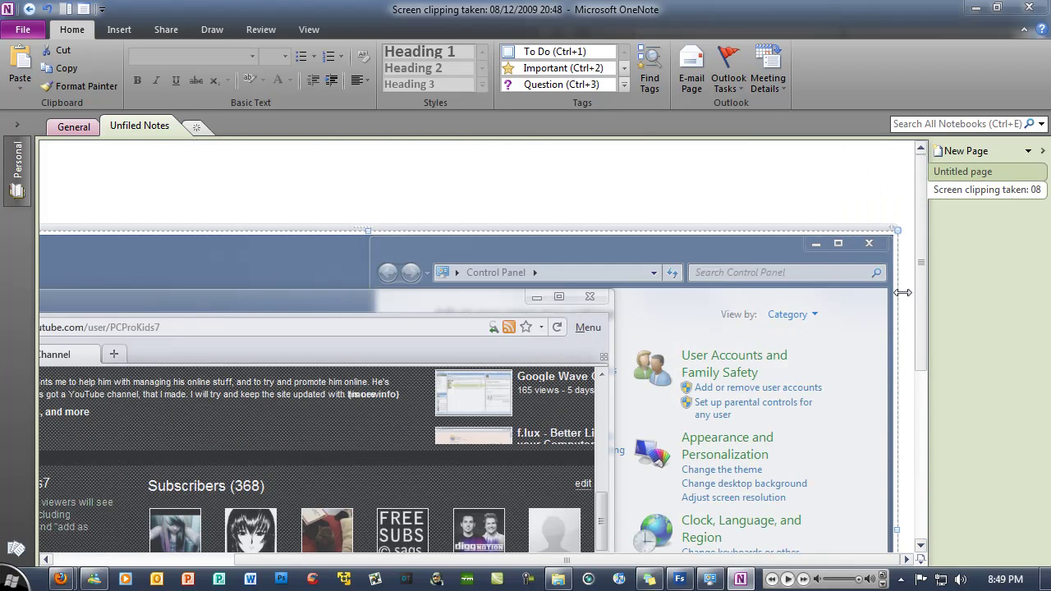
Step: Choose Save As for the clipping, set the file type to PNG (*.png), and close the dialog
{"action": "right_click", "coordinate": [377, 272]}
{"action": "left_click", "coordinate": [423, 386]}
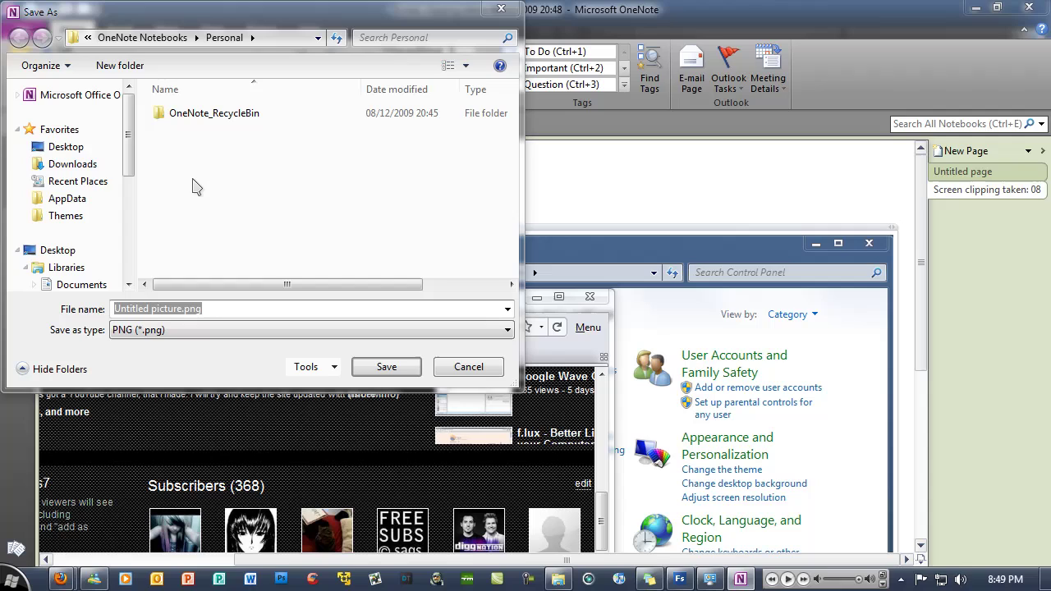
{"action": "left_click", "coordinate": [297, 331]}
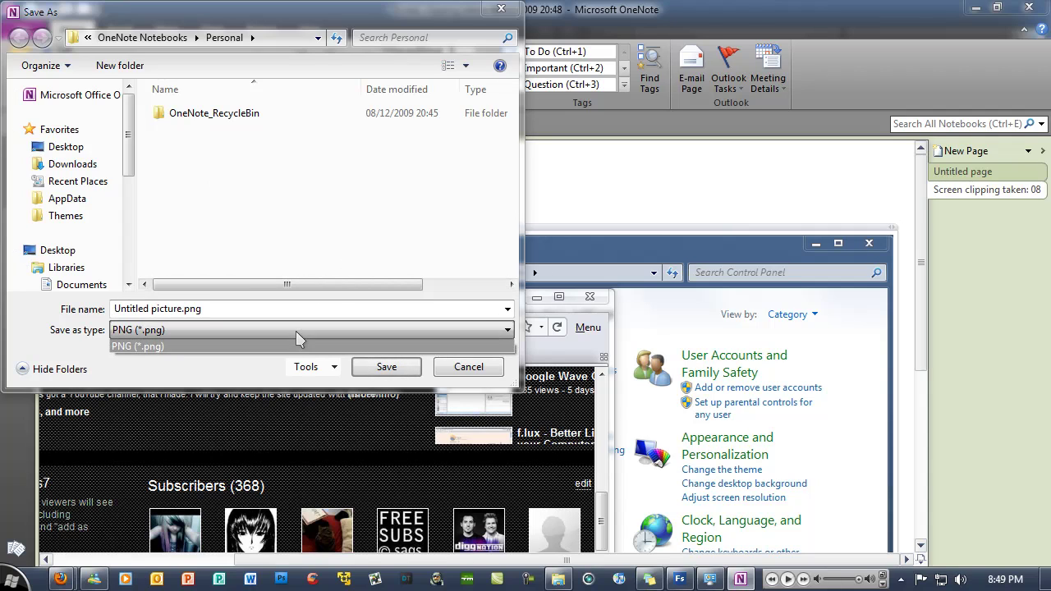
{"action": "left_click", "coordinate": [228, 376]}
{"action": "left_click", "coordinate": [467, 367]}
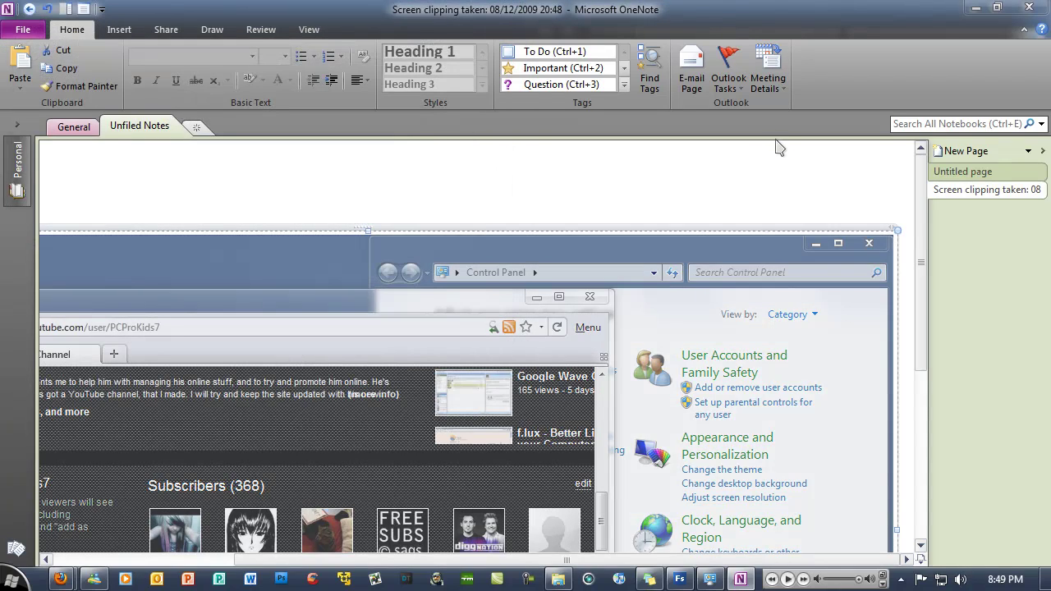
Step: Deselect the clipping, then minimize OneNote, Control Panel and Firefox
{"action": "left_click", "coordinate": [825, 162]}
{"action": "left_click", "coordinate": [976, 10]}
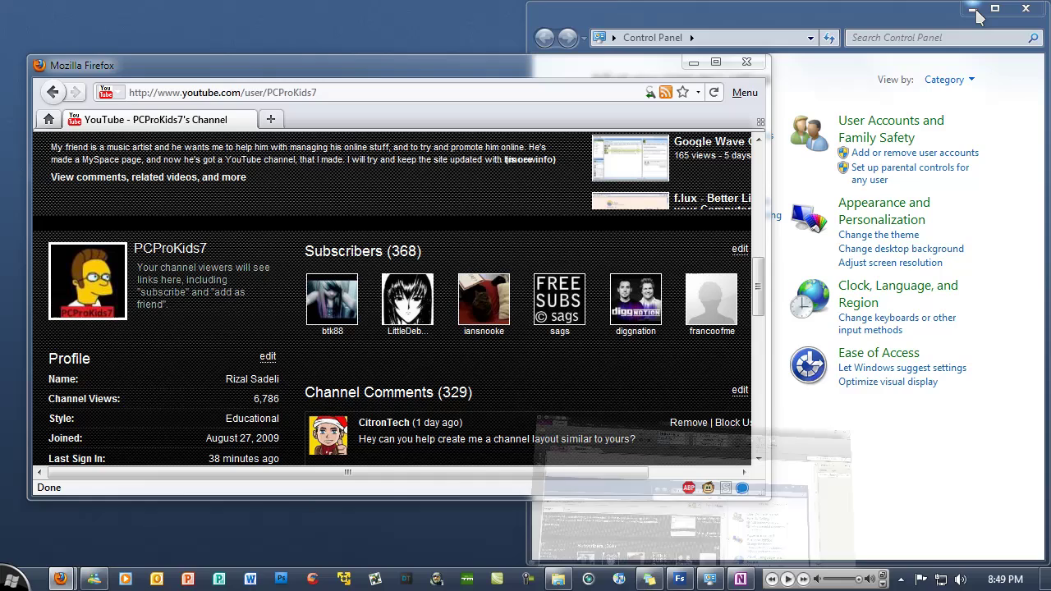
{"action": "left_click", "coordinate": [979, 13]}
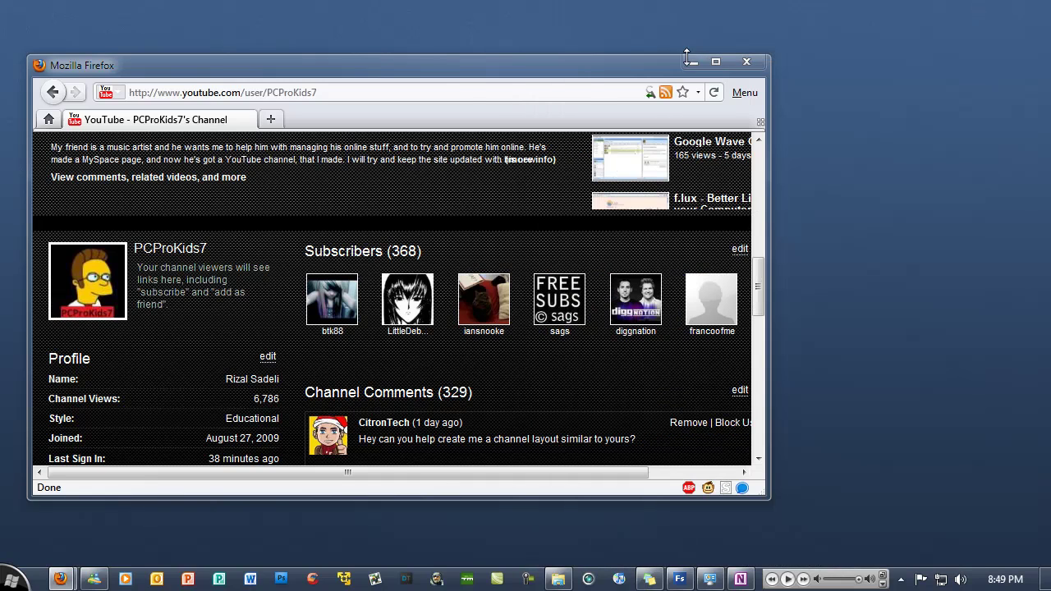
{"action": "left_click", "coordinate": [691, 63]}
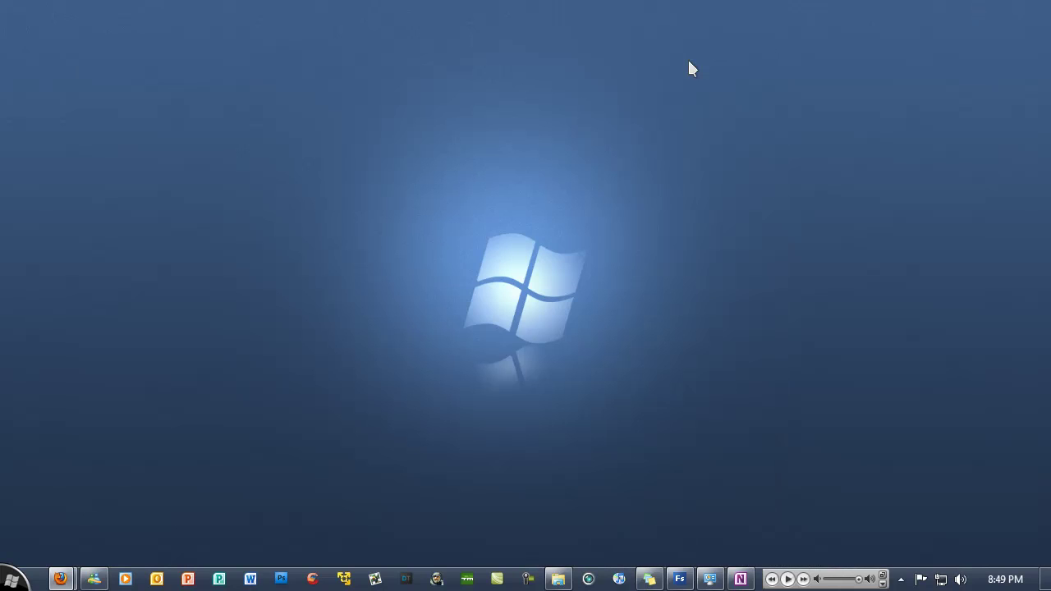